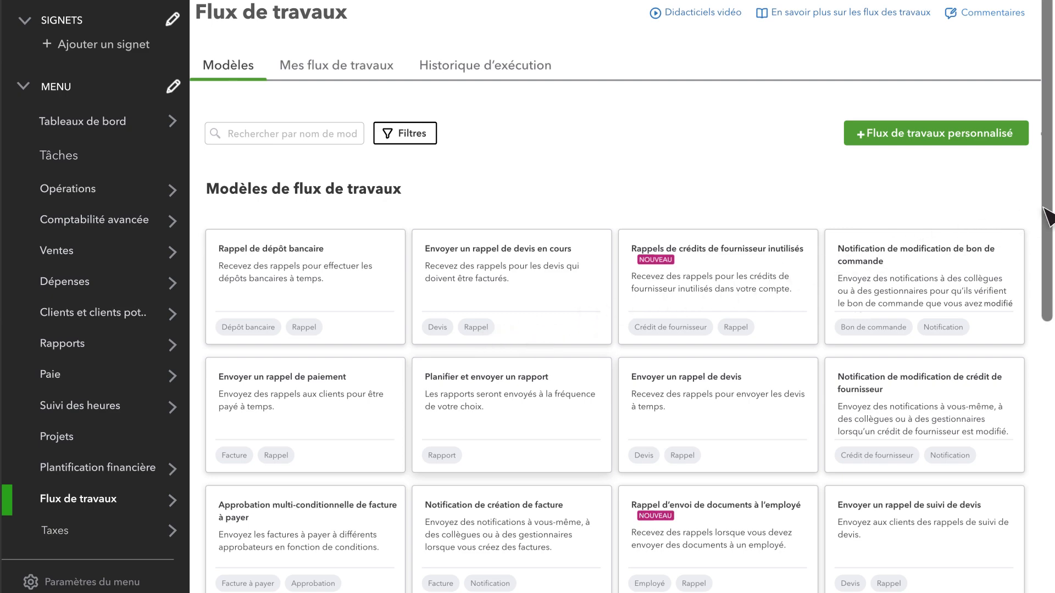
- Browse the workflow templates and filter them to the Recevoir un paiement source with Facture selected
drag(1043, 208, 1038, 358)
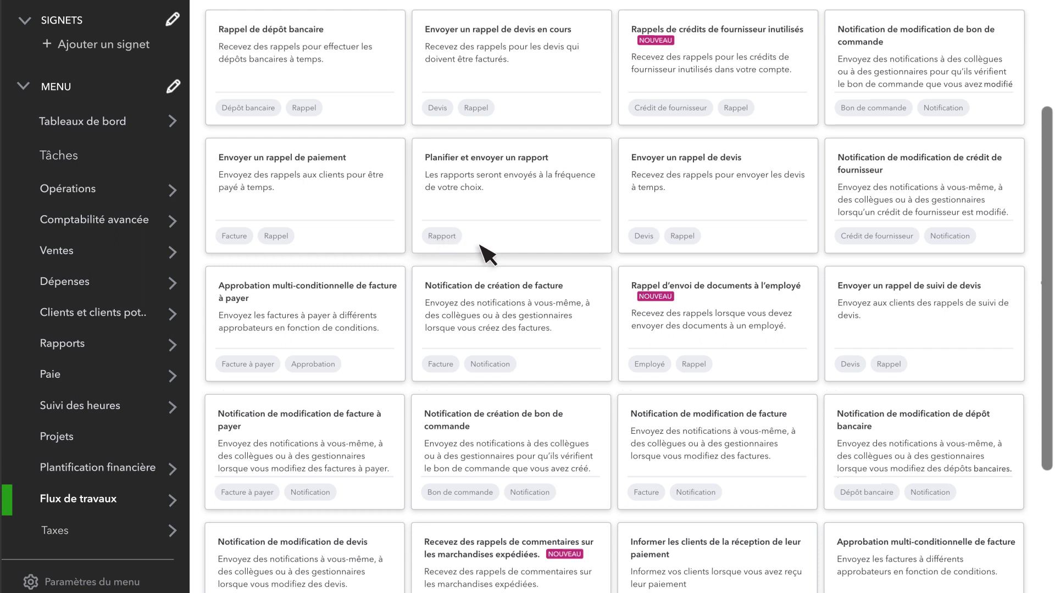
drag(1046, 354, 1036, 236)
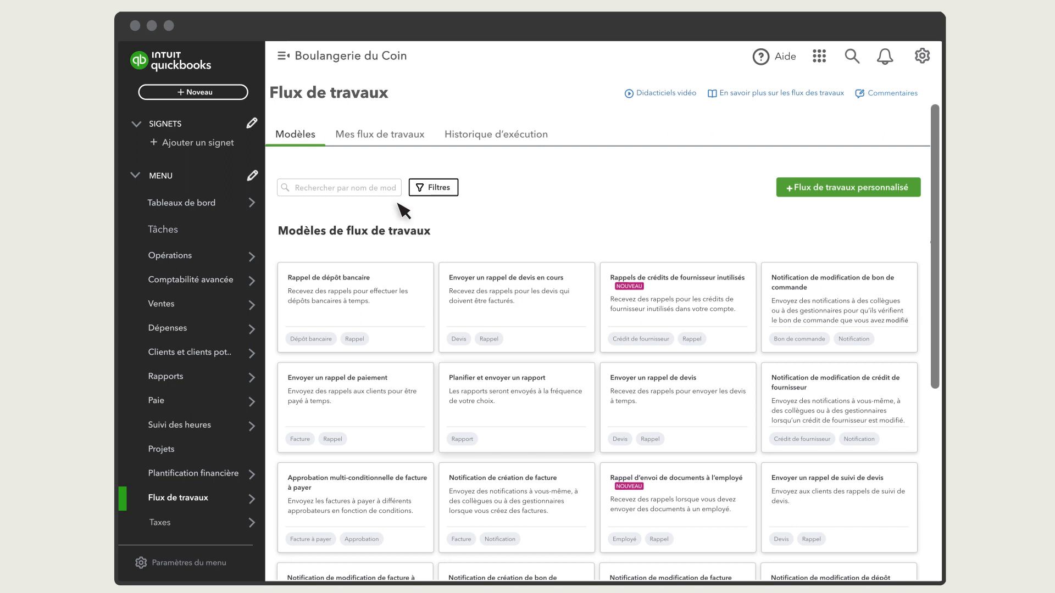
click(439, 190)
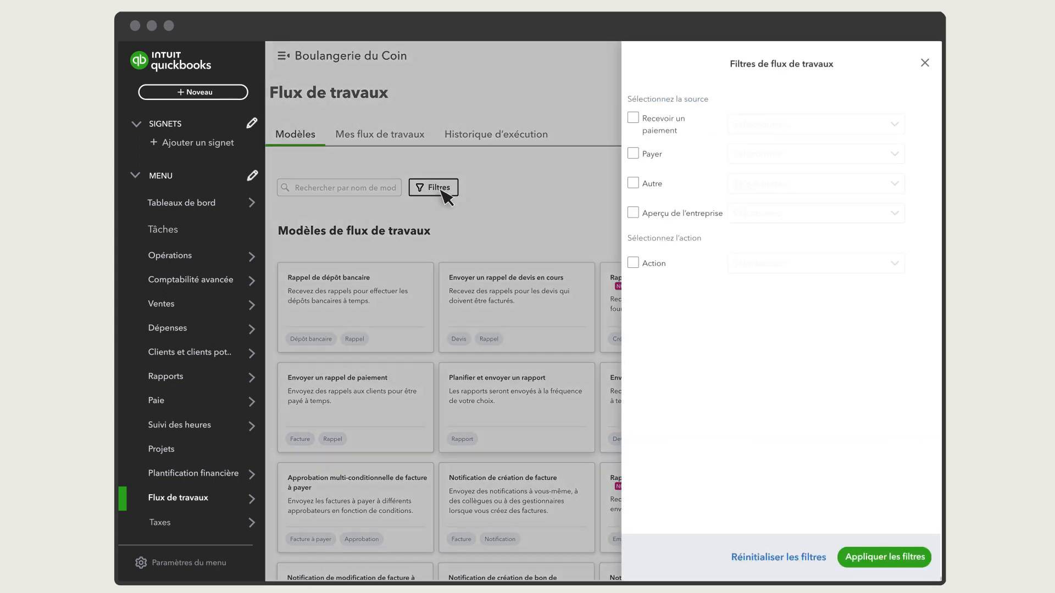
click(633, 117)
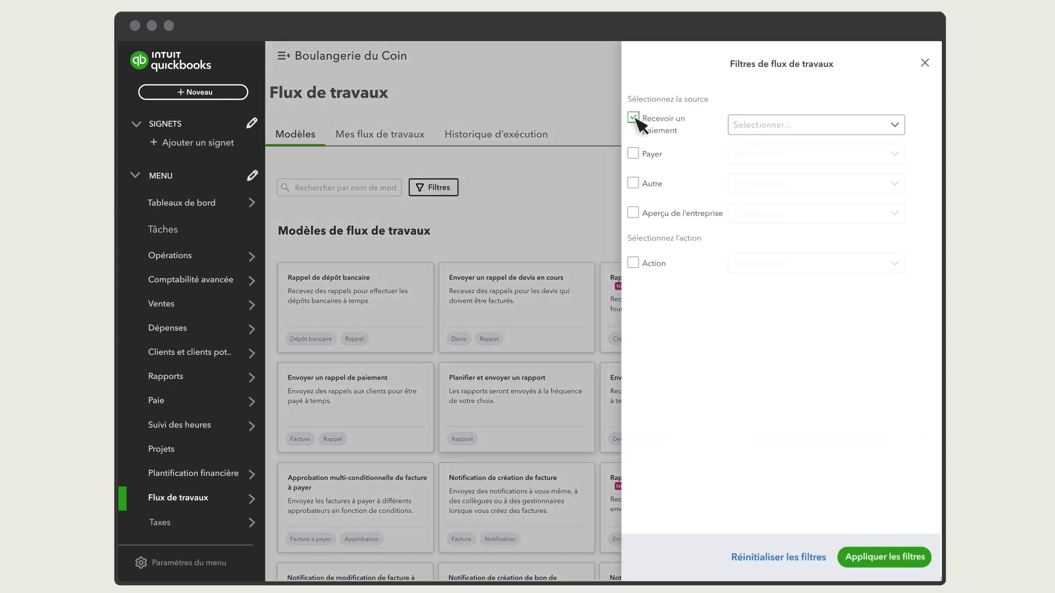
click(895, 126)
click(809, 151)
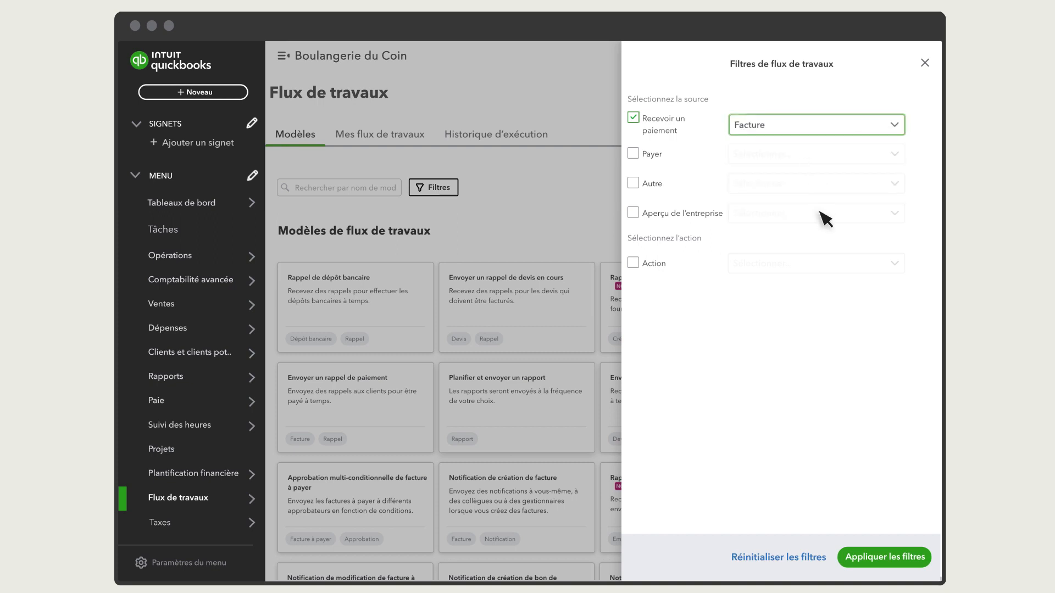
click(902, 563)
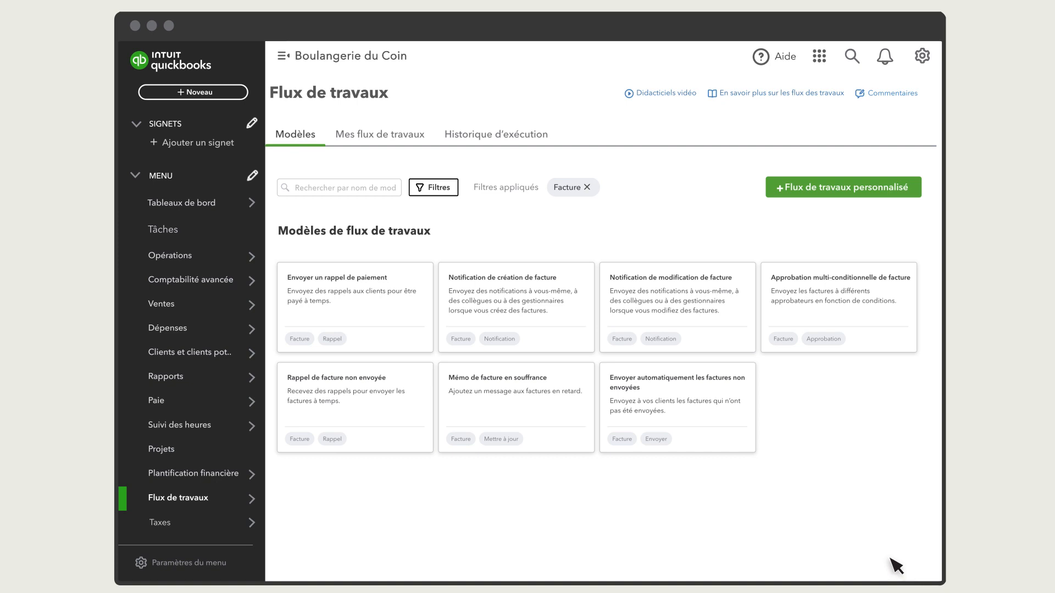
- Start a workflow from the Envoyer un rappel de paiement template, named "Rappel : Échéance dans 5 jours", with the reminder set to 5 days
click(376, 314)
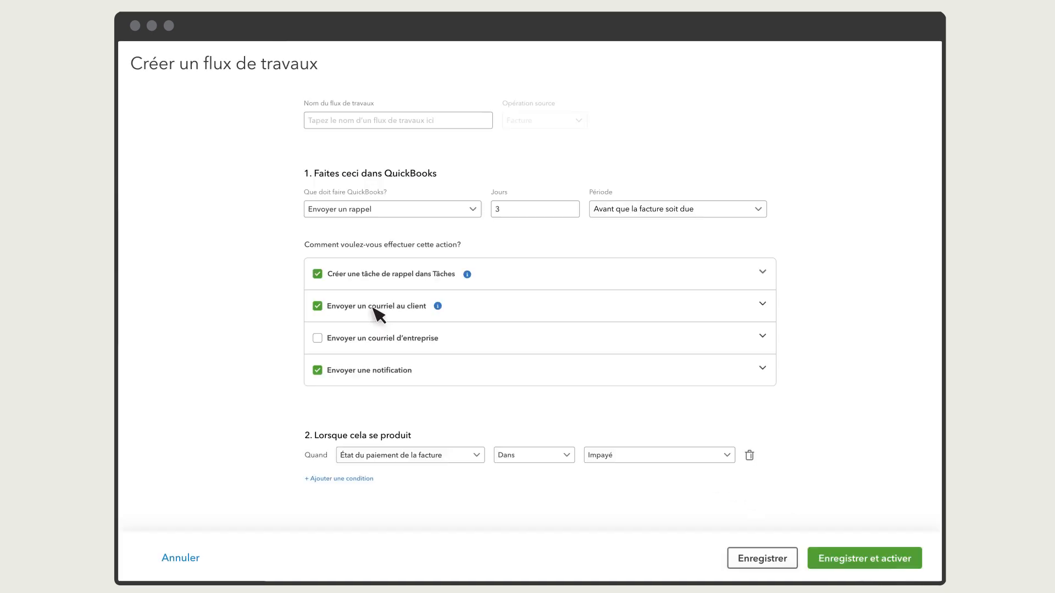
click(373, 124)
text(Rappel : Échéance dans 5 jours)
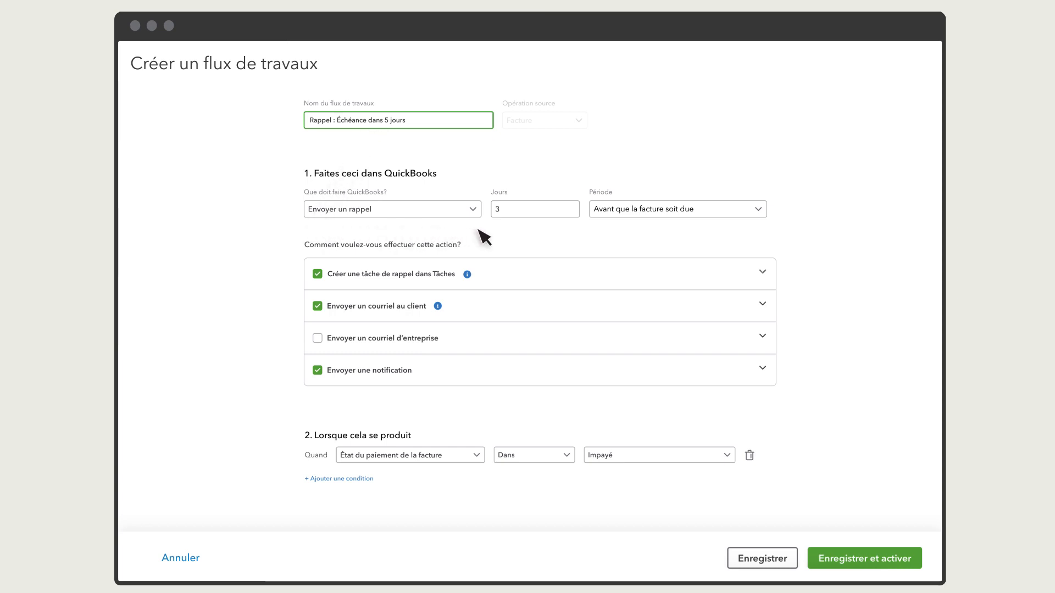
click(502, 210)
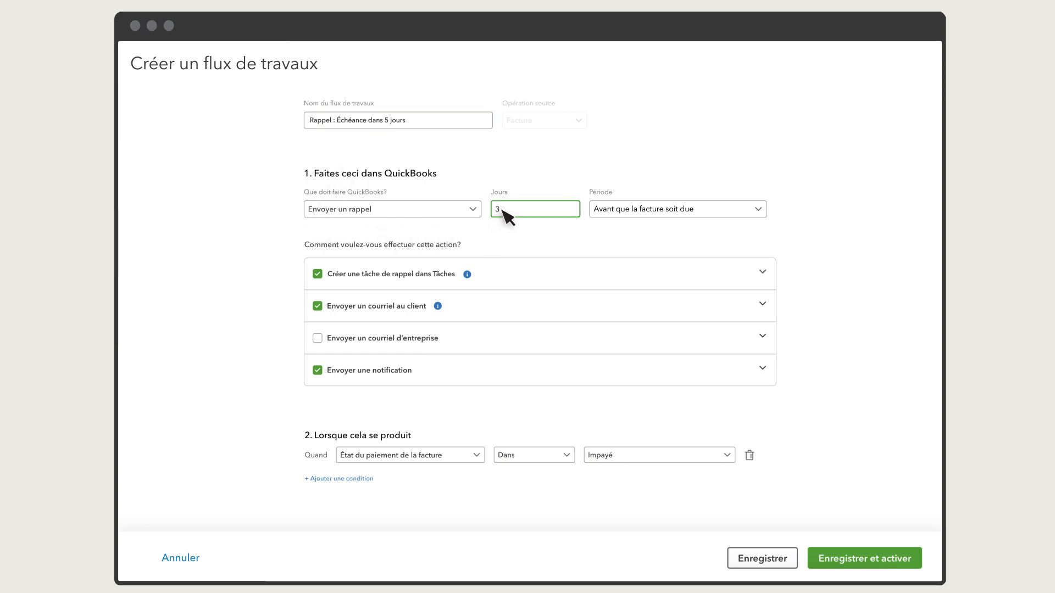
text(5)
- Disable the reminder task and add "et nécessite votre attention." after "est due dans cinq jours" in the client email message
click(763, 274)
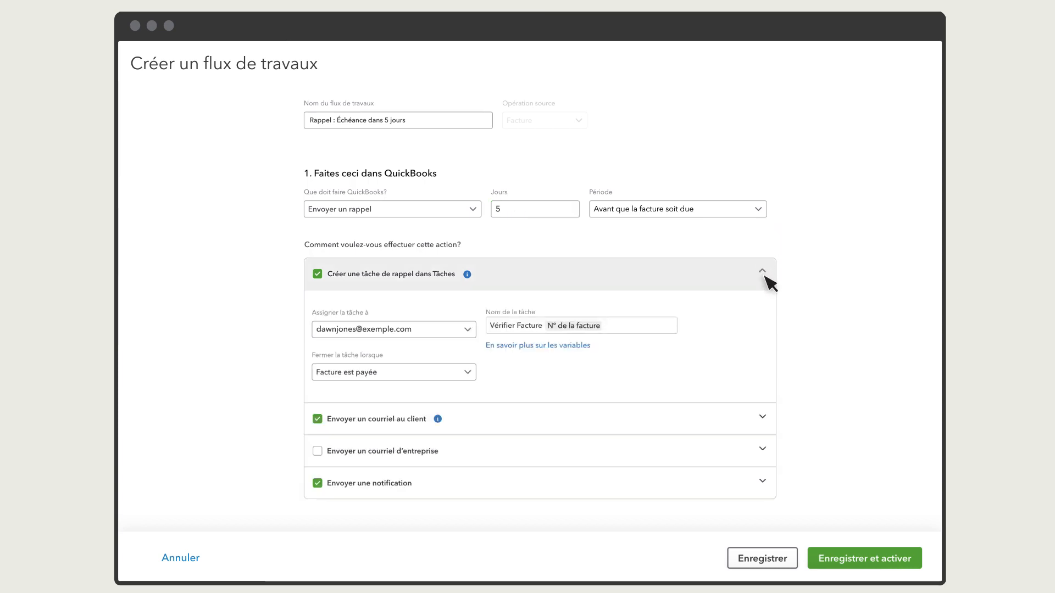
click(317, 275)
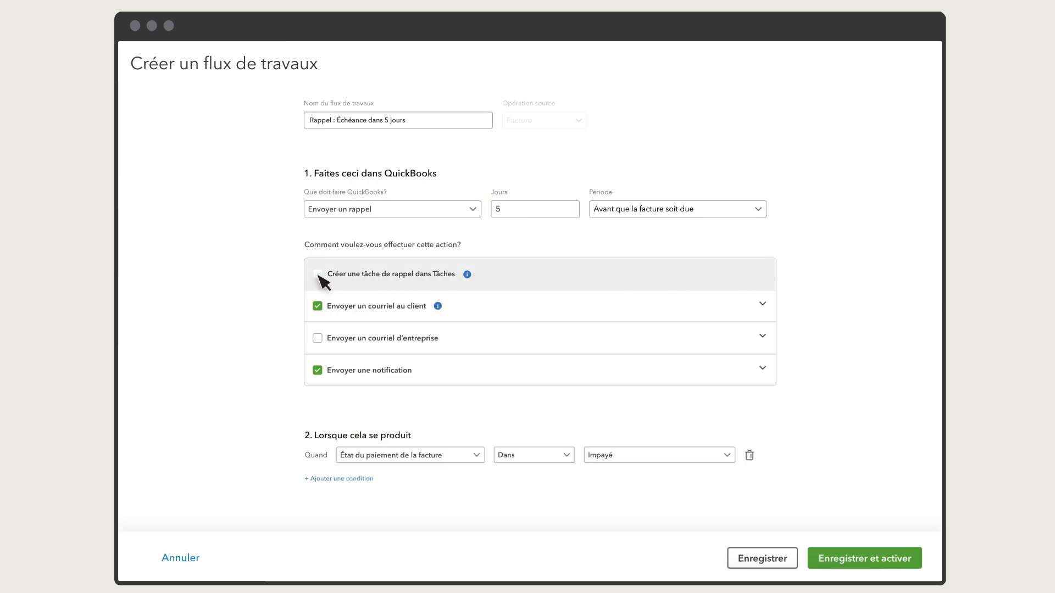
click(460, 312)
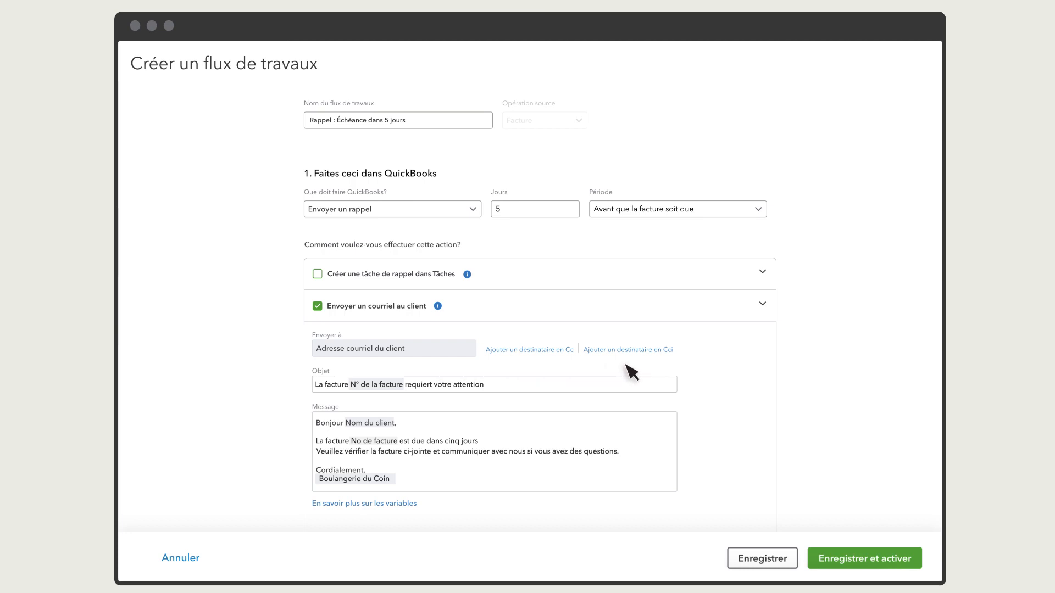
click(483, 445)
text(et)
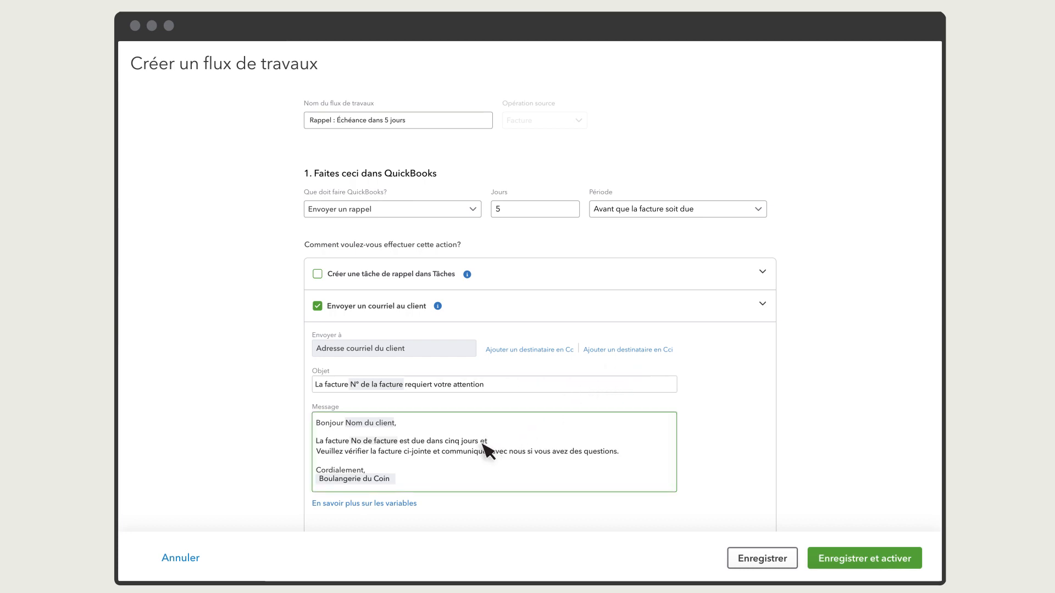
text( nécessite votre attention.)
click(430, 308)
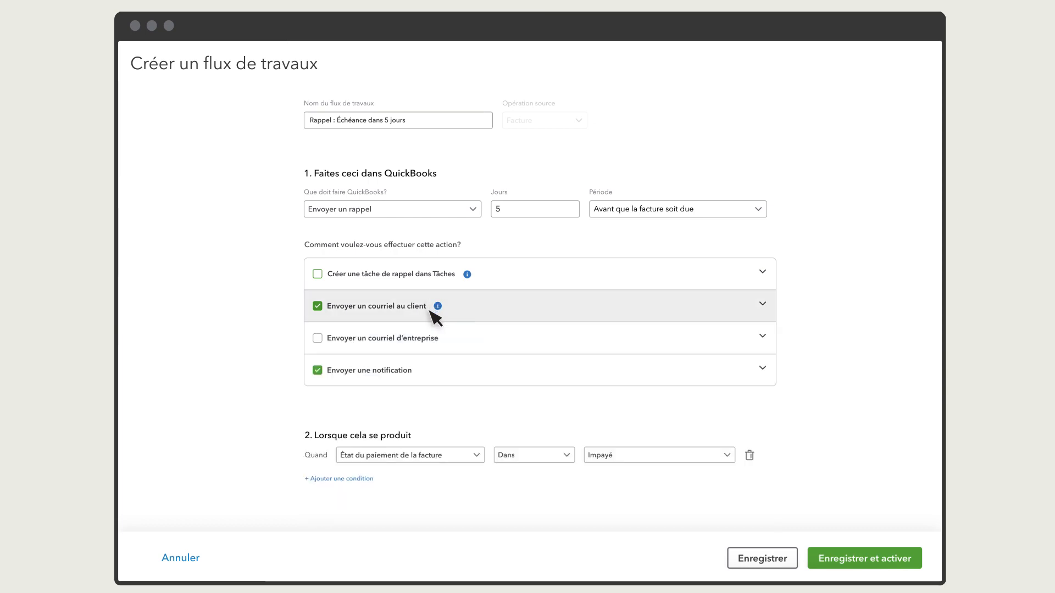
- Enable Envoyer un courriel d'entreprise and disable Envoyer une notification for the reminder
click(435, 338)
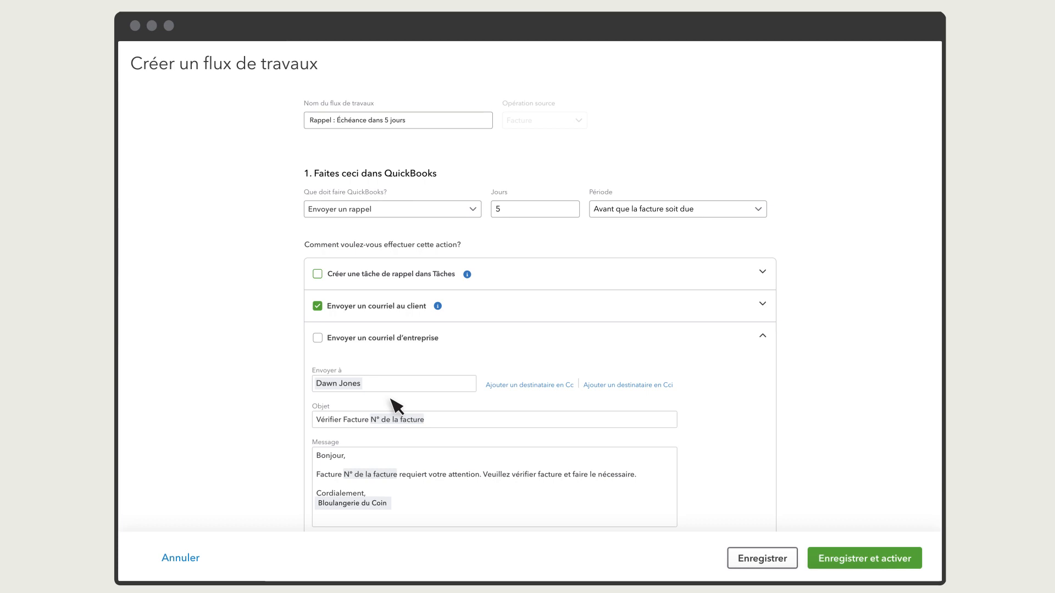
click(317, 338)
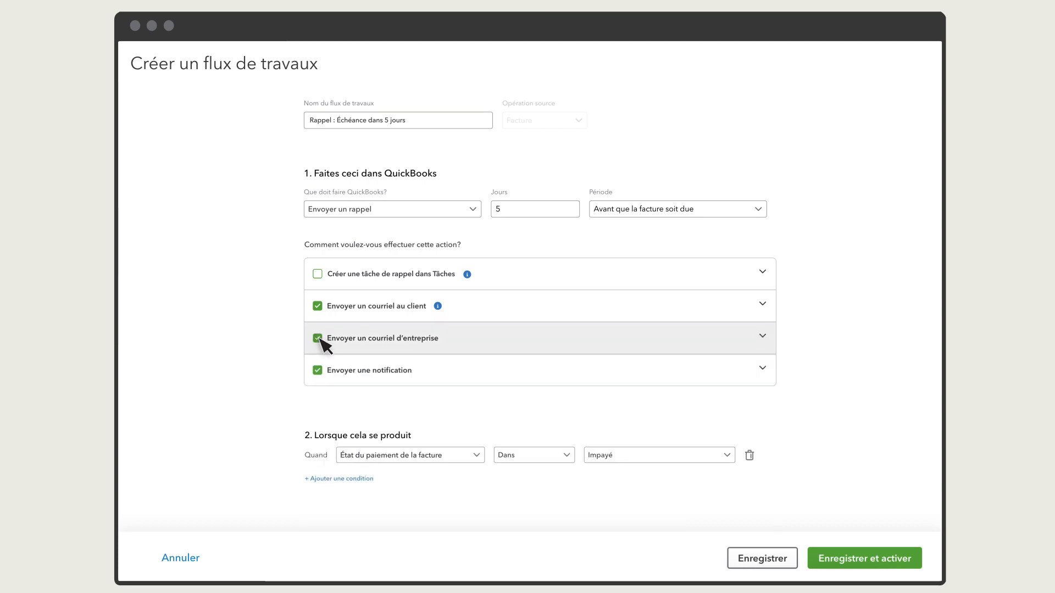
click(412, 372)
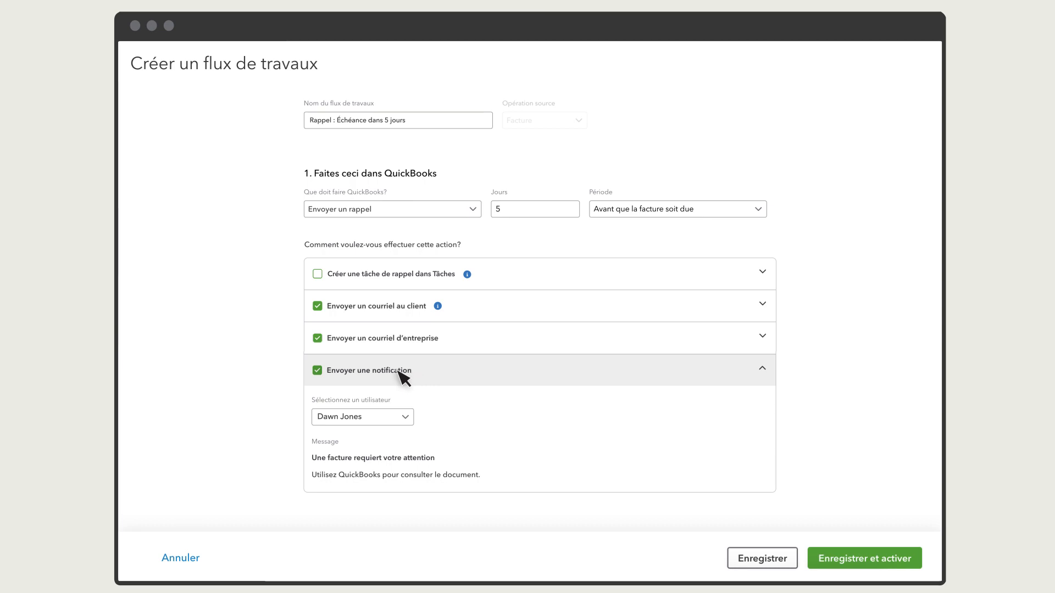
click(317, 371)
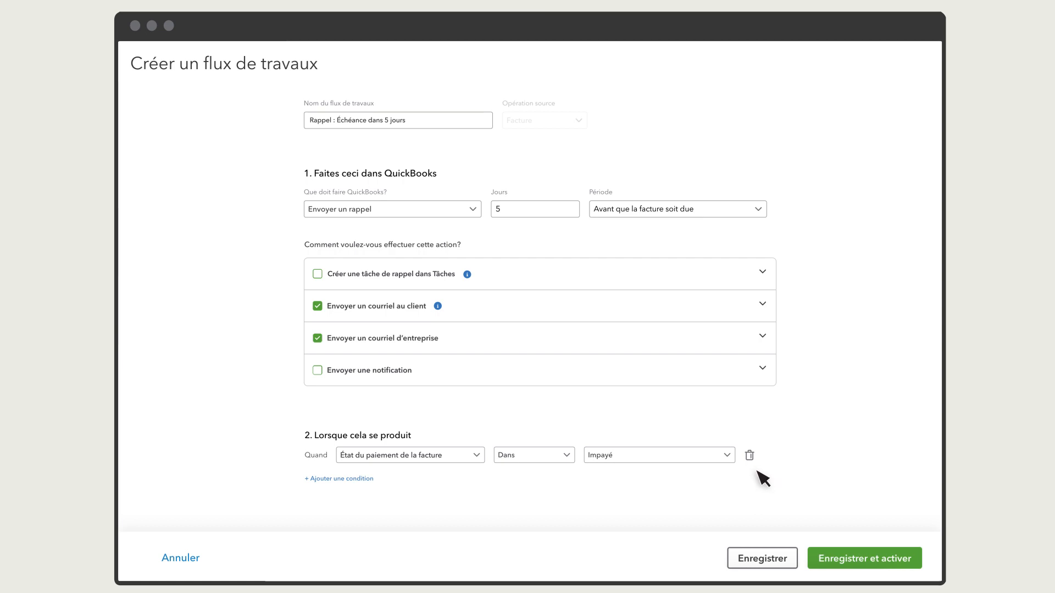
- Add a second condition with Facture montant set to Supérieur ou égal à 10, and save and activate the workflow
click(328, 481)
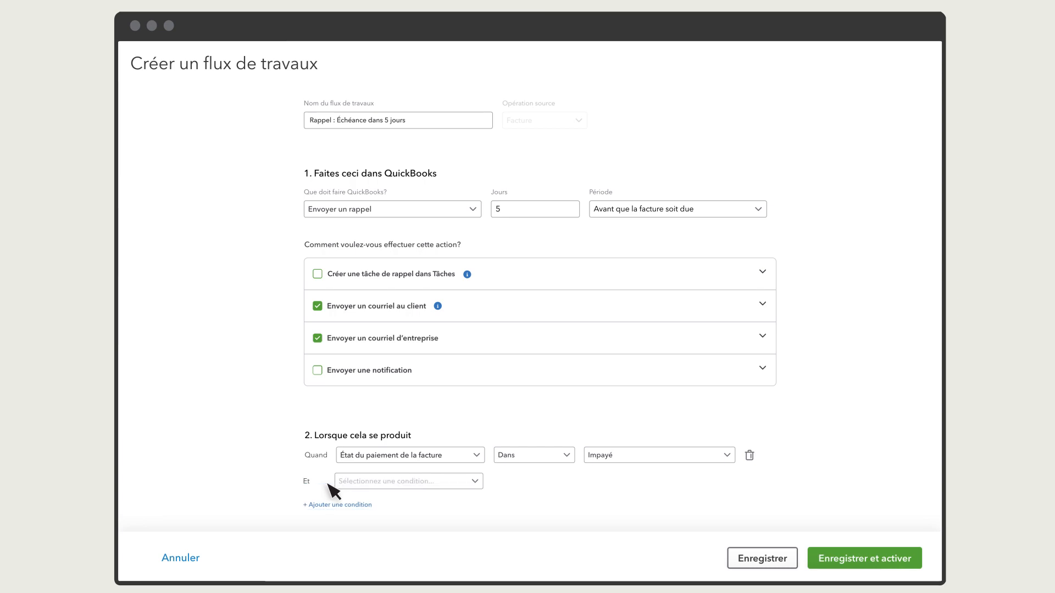
click(476, 483)
click(409, 363)
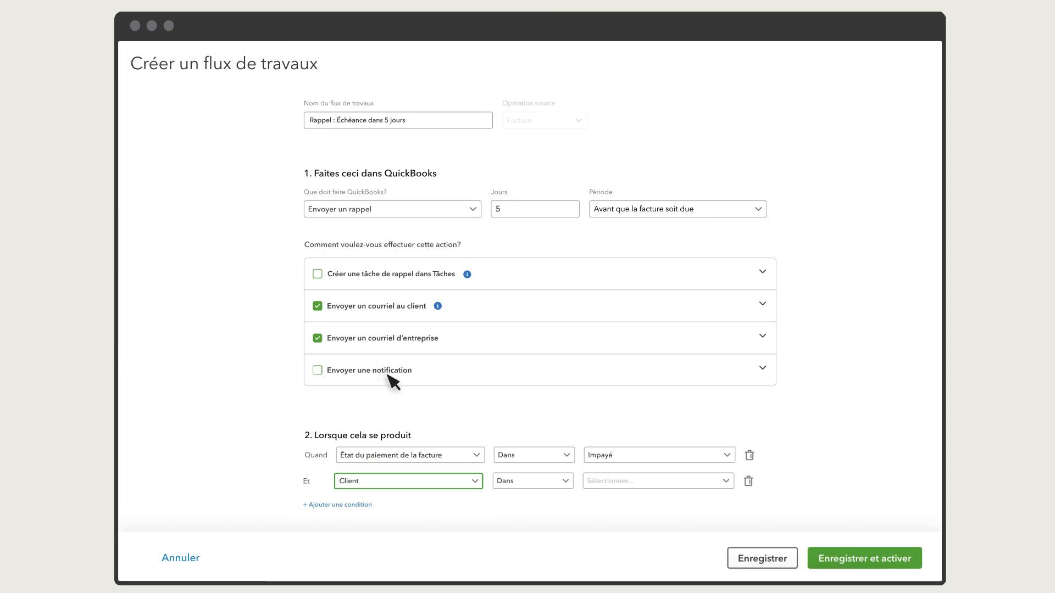
click(476, 482)
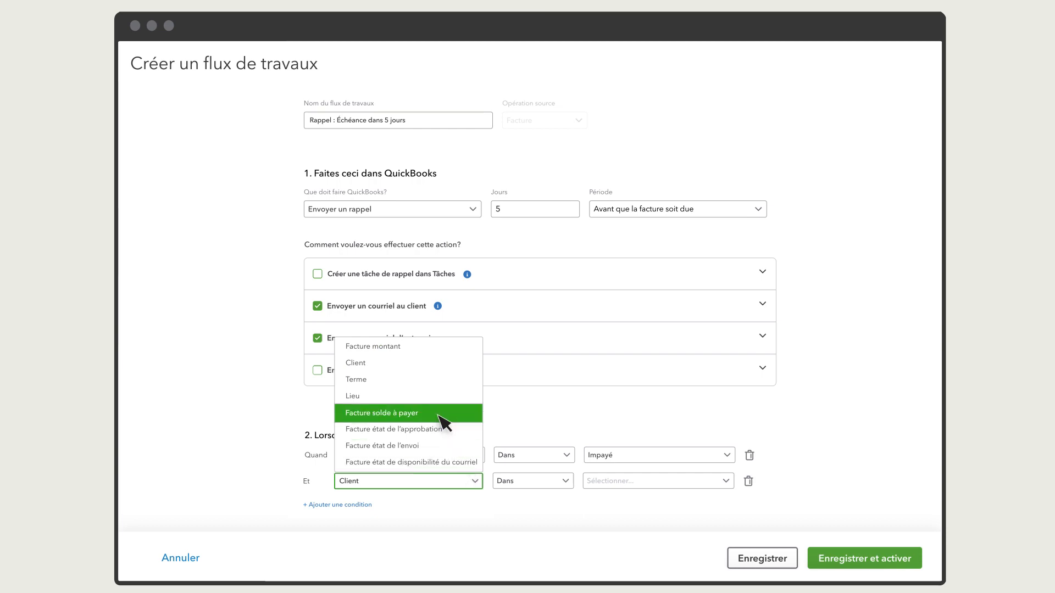
click(407, 349)
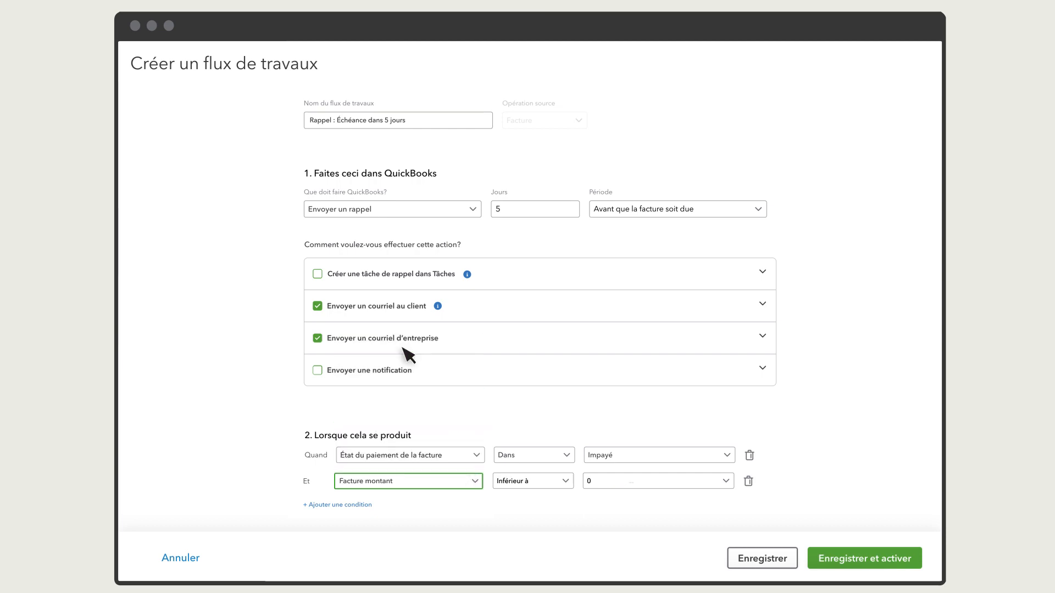
click(566, 481)
click(566, 435)
click(593, 482)
text(1)
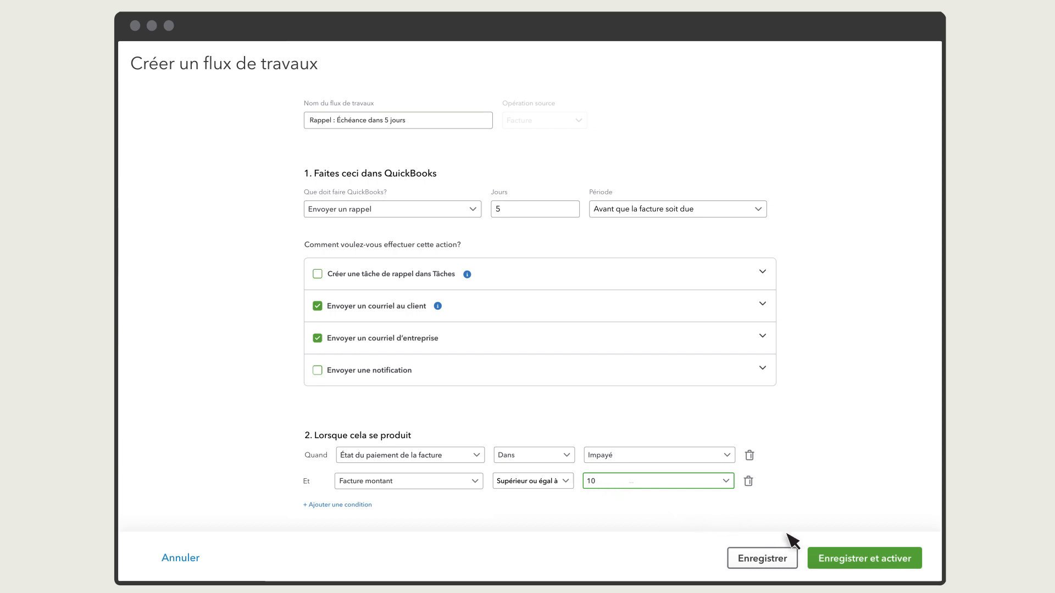
click(886, 560)
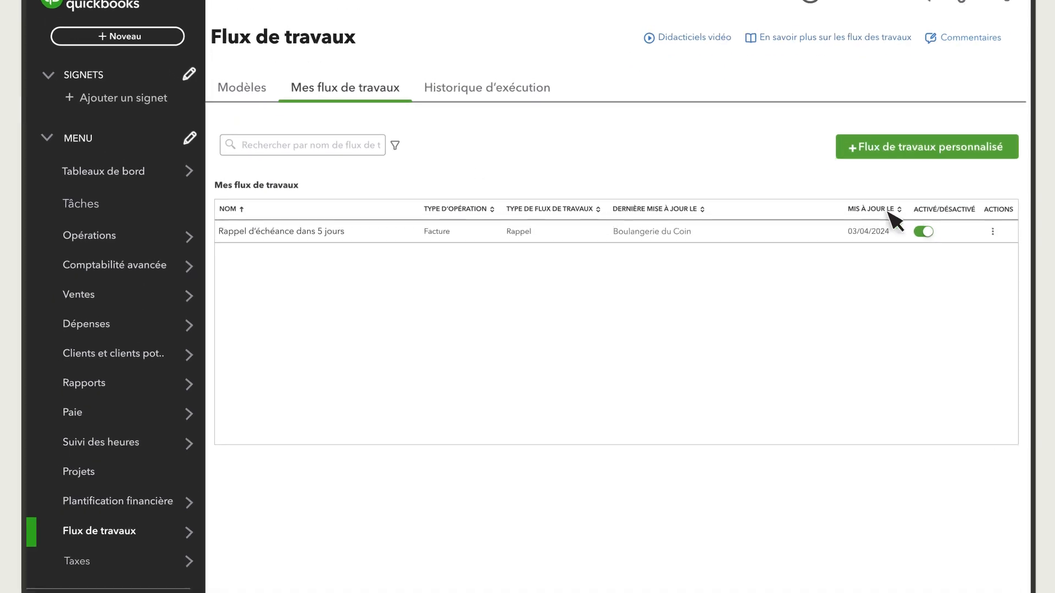
- Check the actions available for the "Rappel d'échéance dans 5 jours" workflow and deactivate the workflow
click(1012, 227)
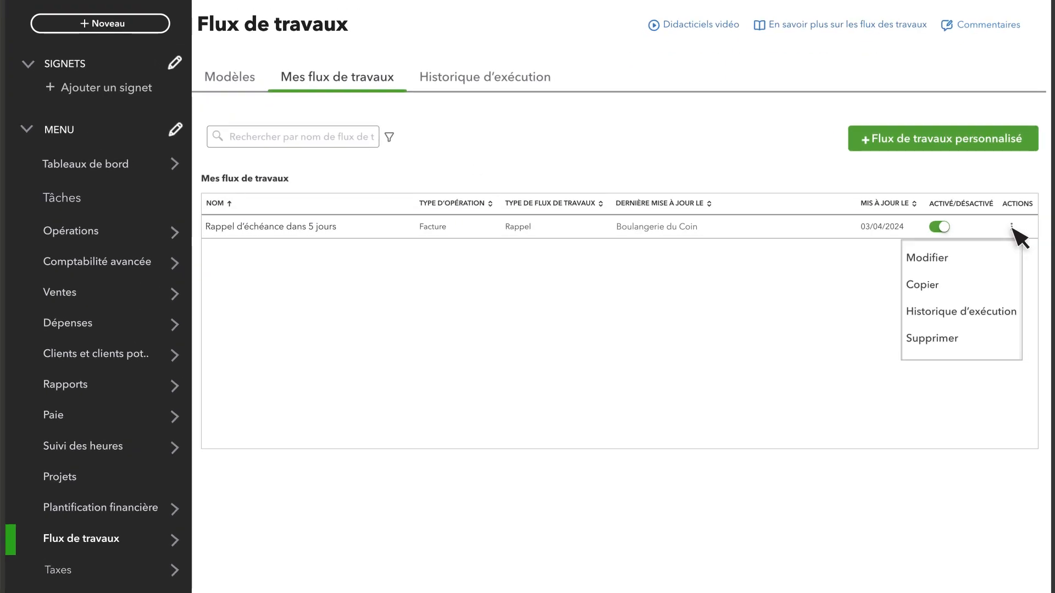
click(1012, 228)
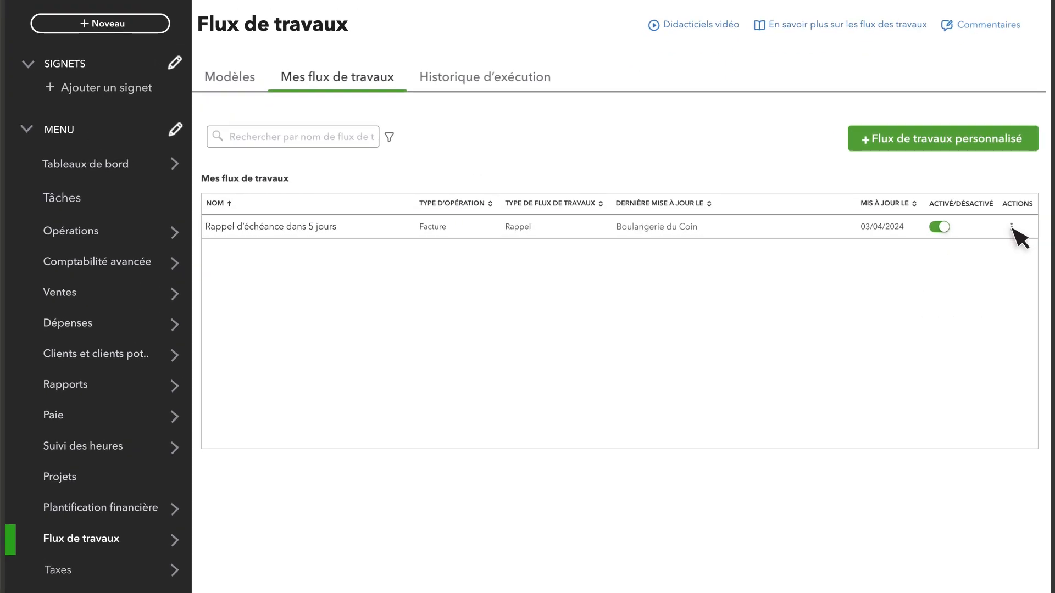
click(943, 227)
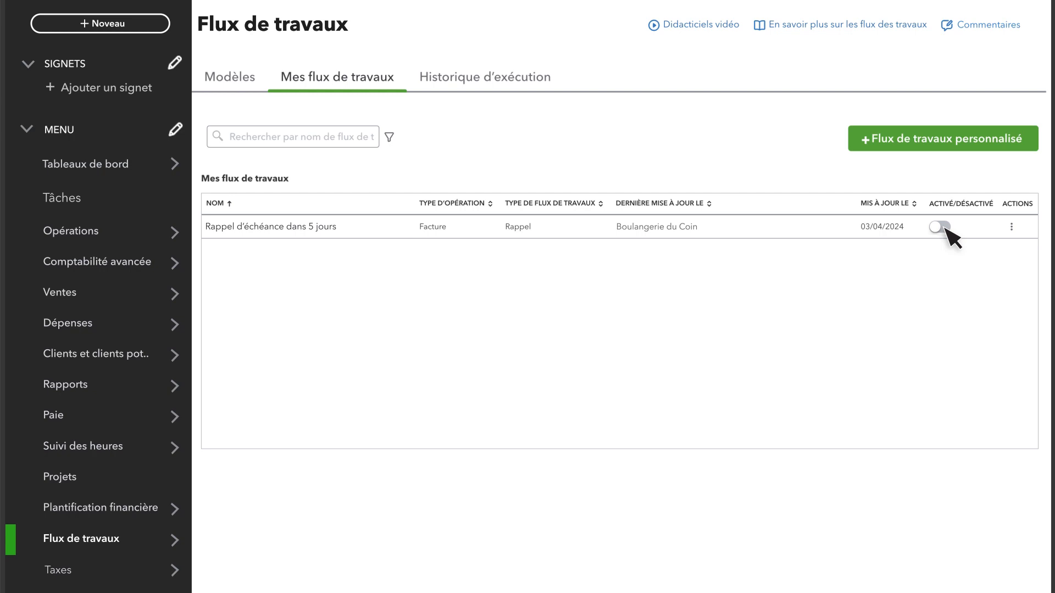
- Return to the list of workflow templates
click(233, 81)
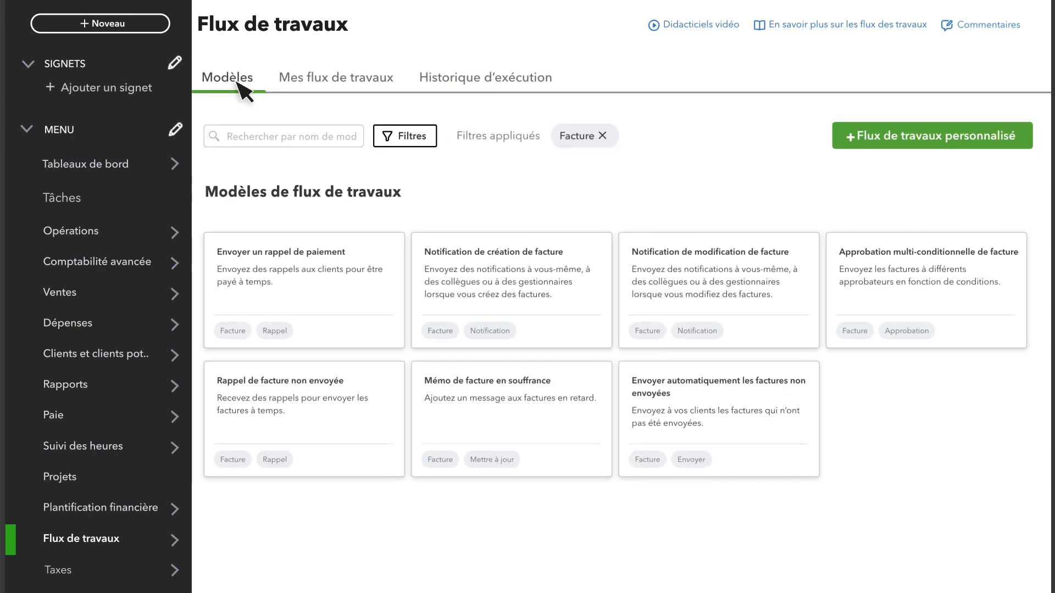